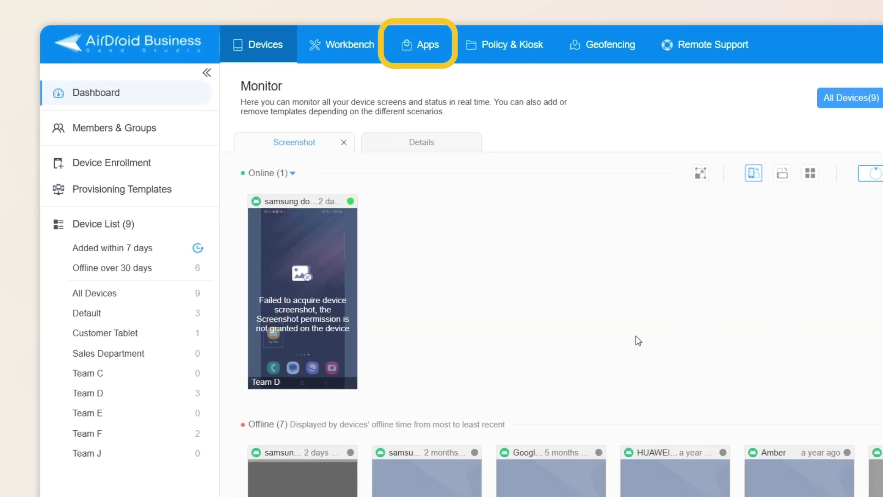
Step: Go to Apps and start adding an Android app from the Organization App Library
left_click(419, 60)
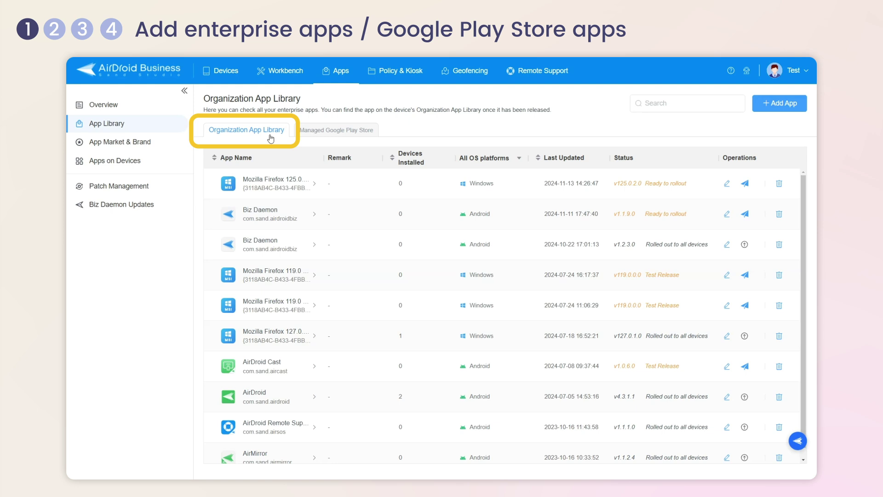
left_click(757, 110)
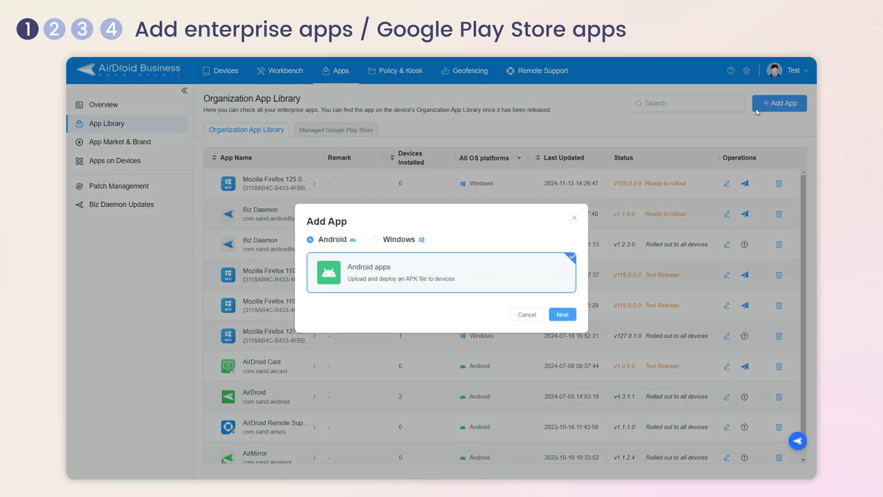
left_click(562, 314)
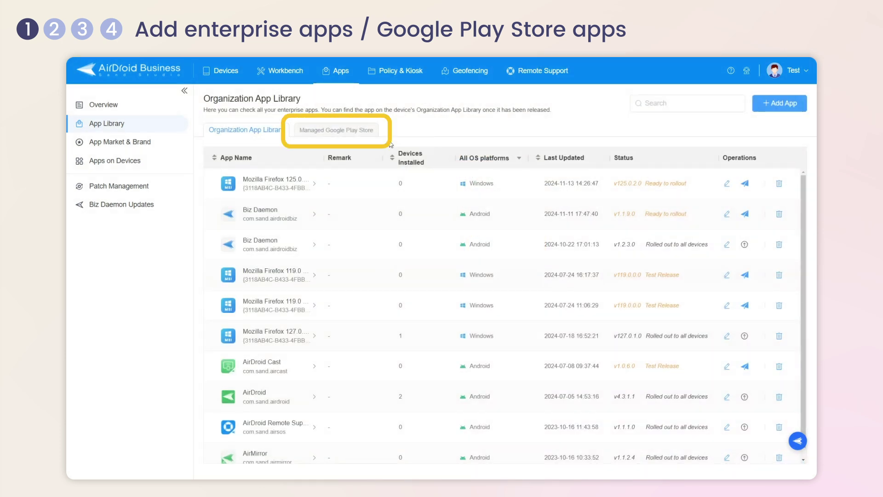
Step: Search Managed Google Play for 'airdroid' and open the AirDroid Business app details
left_click(360, 132)
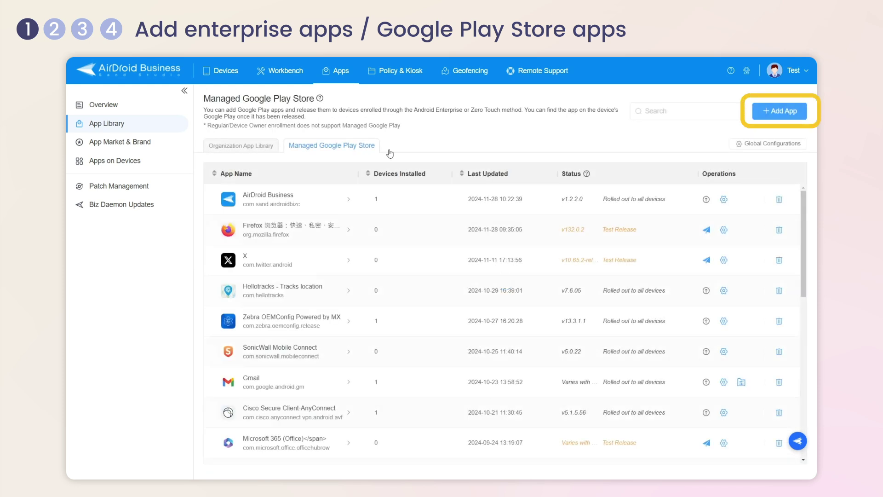
left_click(790, 121)
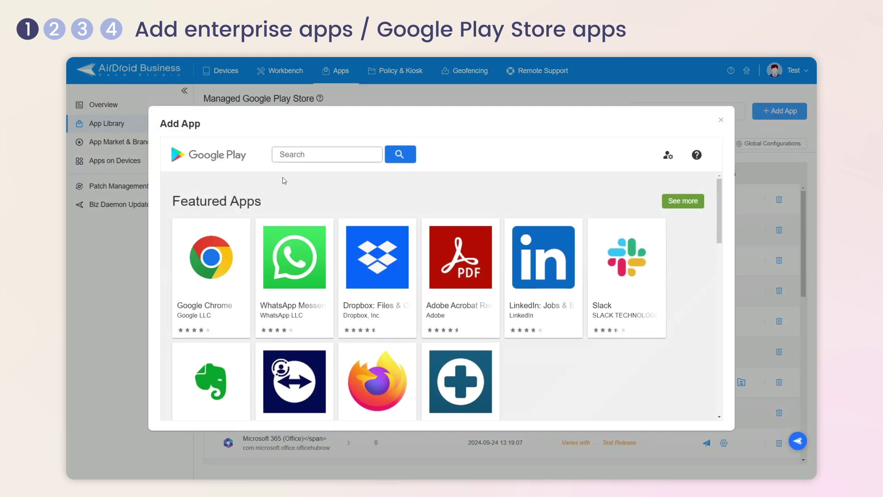
left_click(306, 155)
type("airdroid")
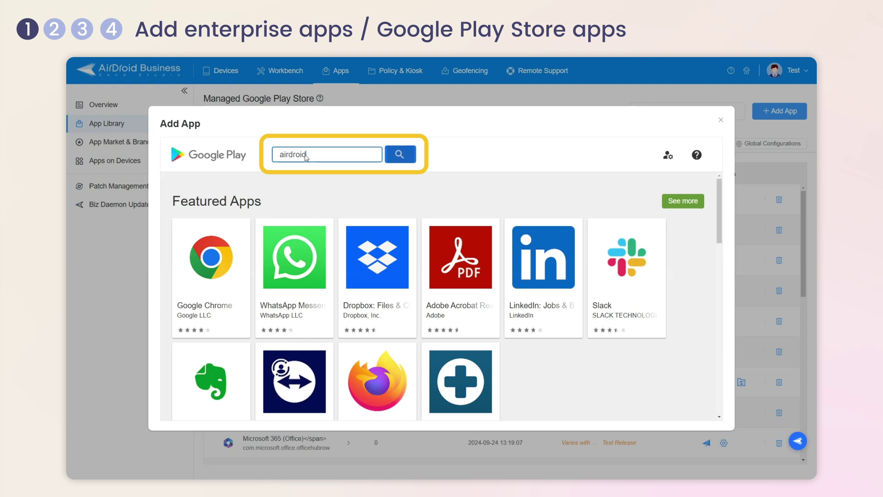
key("Return")
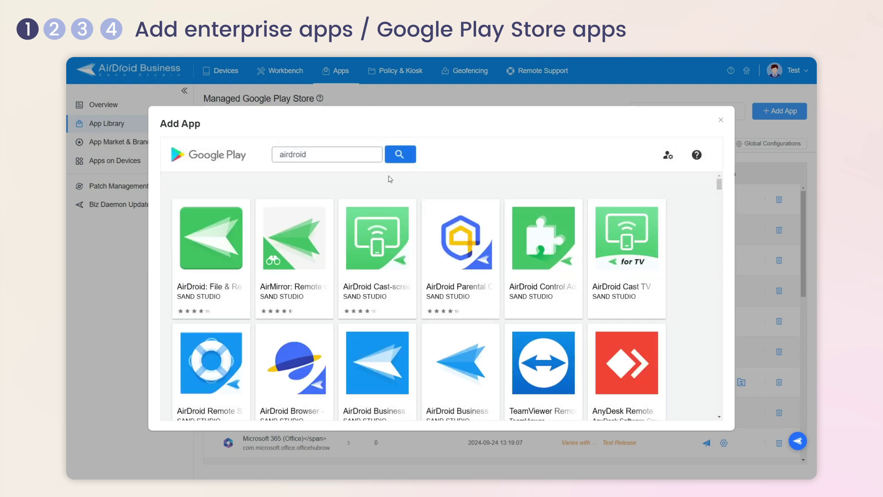
scroll(414, 276, "down", 1)
left_click(405, 322)
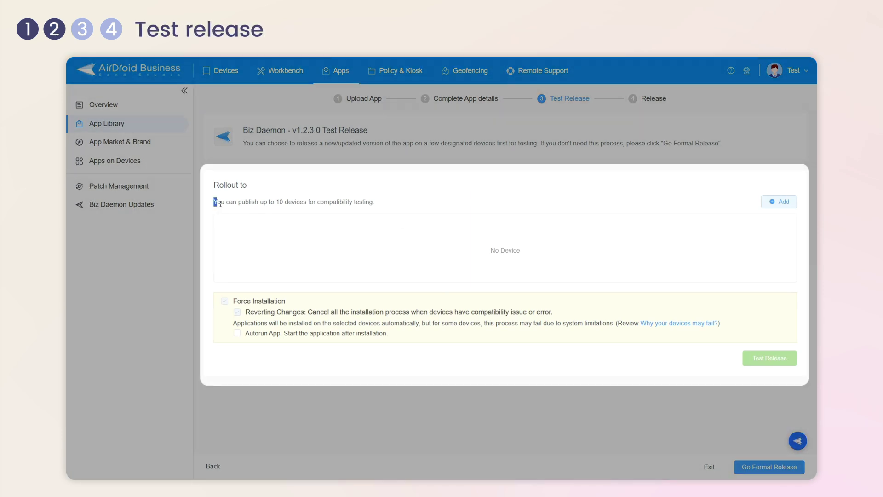
Step: Test-release Biz Daemon v1.2.3.0 to the HUAWEI 1 device
left_click_drag(215, 202, 391, 205)
left_click(773, 202)
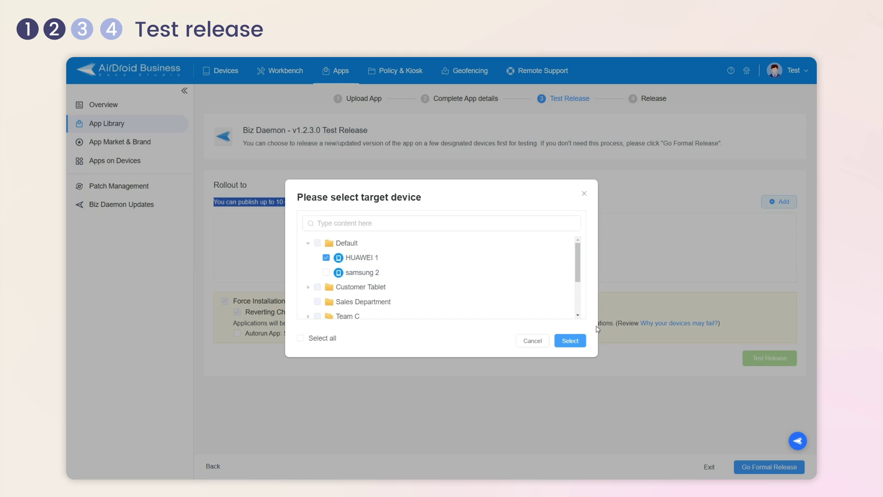
left_click(574, 340)
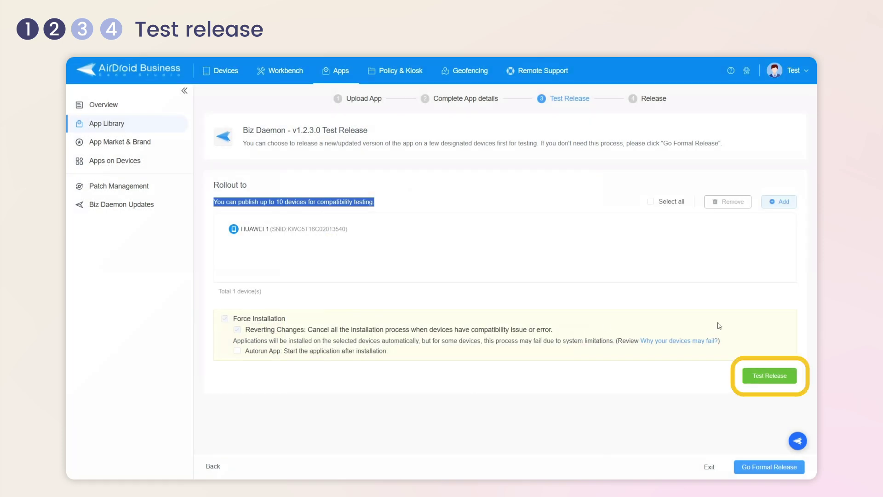
left_click(752, 372)
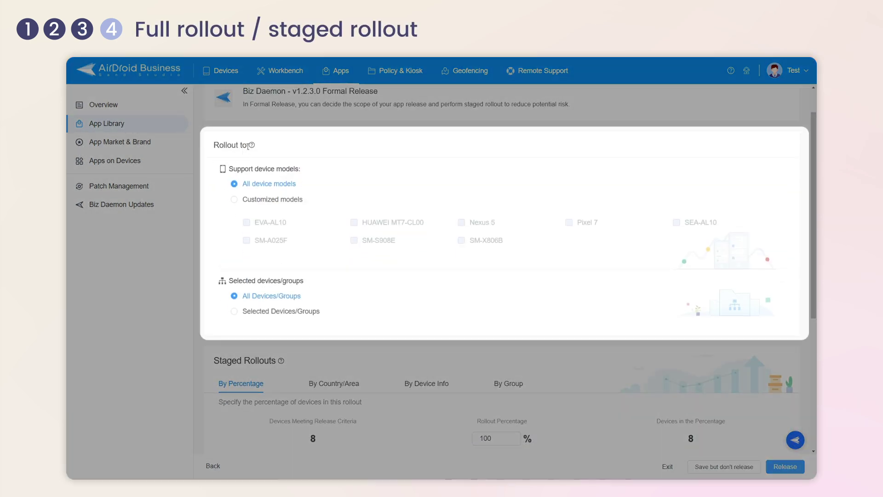
Step: Set the formal release to target only selected devices or groups
mouse_move(251, 146)
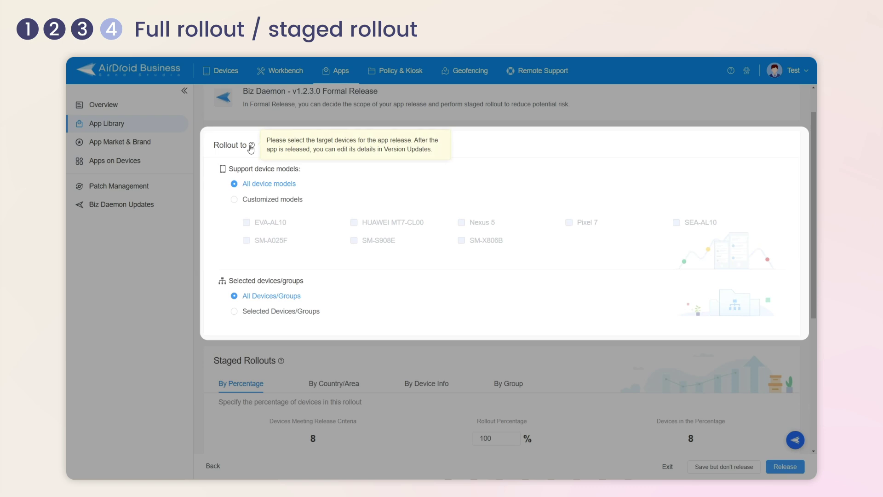
scroll(290, 247, "down", 3)
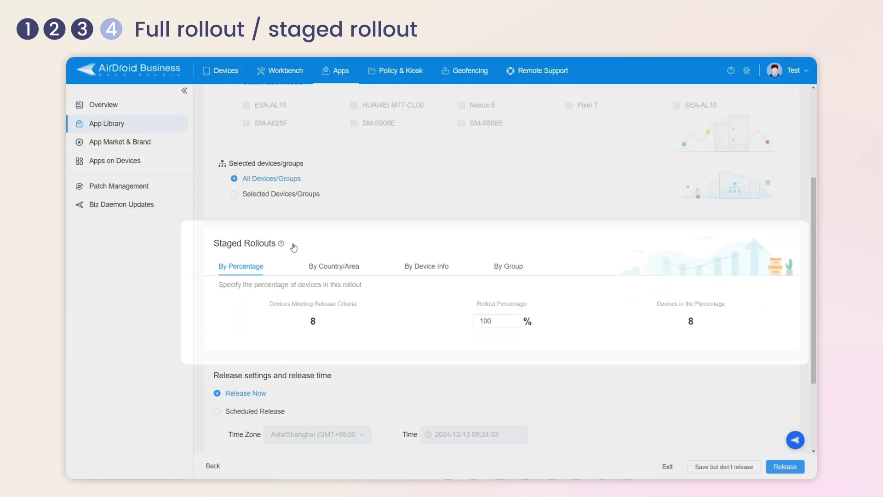
mouse_move(281, 245)
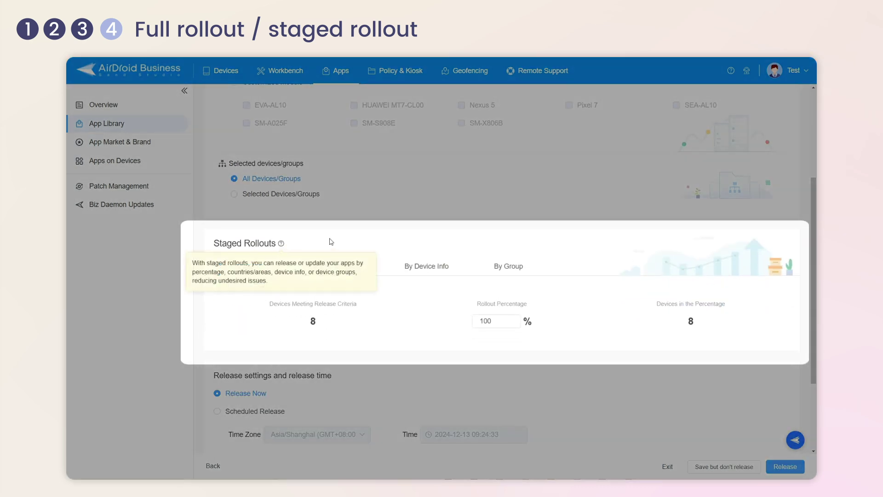
scroll(332, 241, "up", 3)
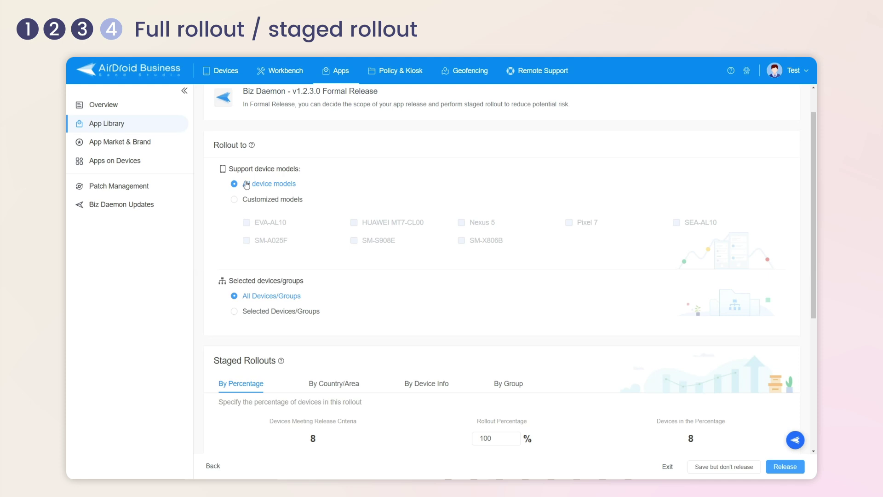
left_click(234, 312)
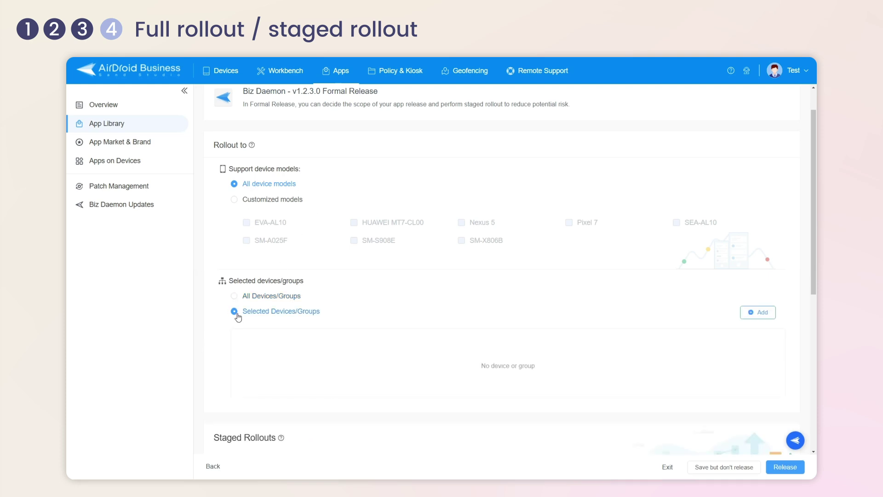
Step: Add groups Team C, Team D, Team E and Team F as release targets
left_click(758, 312)
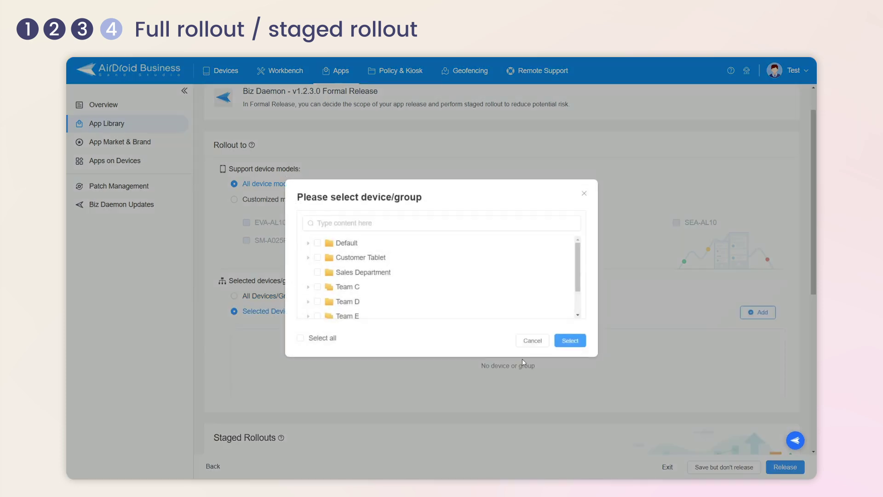
left_click(322, 289)
scroll(323, 289, "down", 2)
left_click(318, 266)
left_click(318, 282)
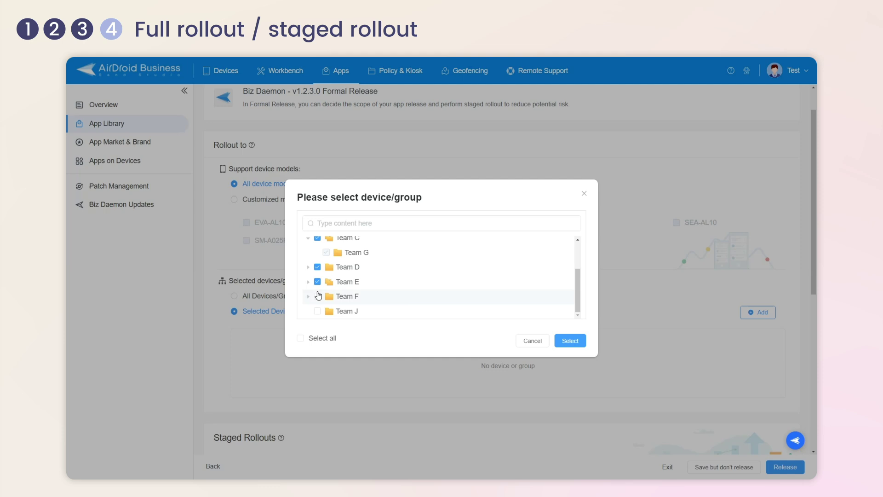
left_click(317, 297)
left_click(570, 341)
scroll(582, 345, "down", 2)
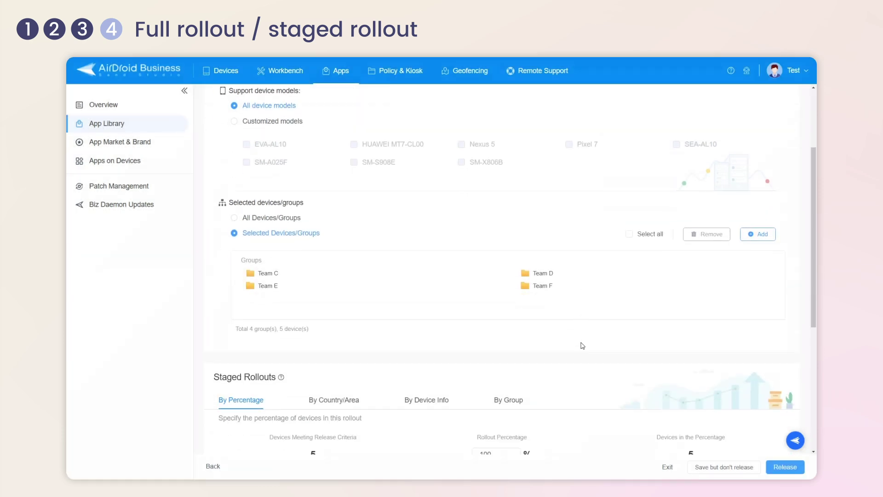
Step: Switch the staged rollout mode to By Group, leaving no group selected
scroll(583, 345, "down", 4)
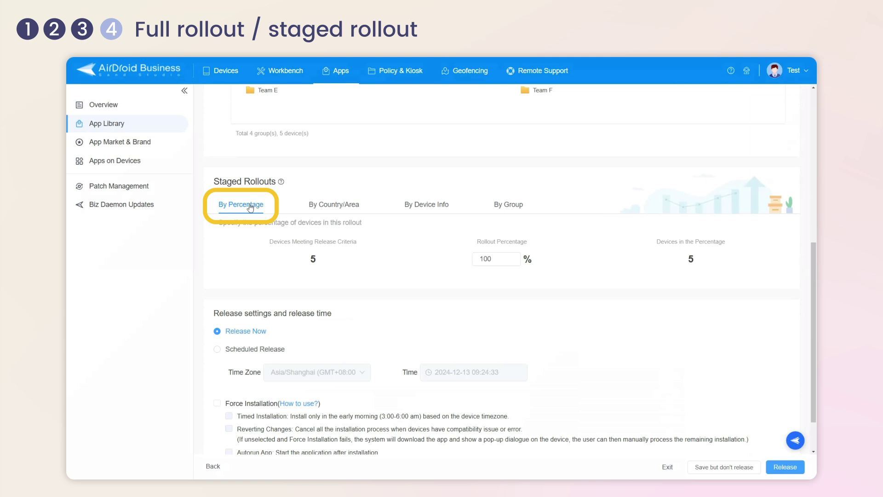
left_click(331, 210)
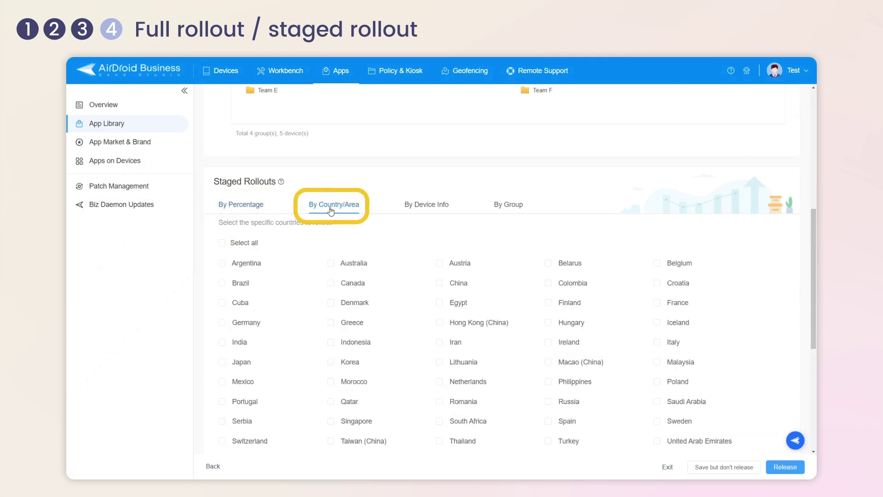
left_click(428, 211)
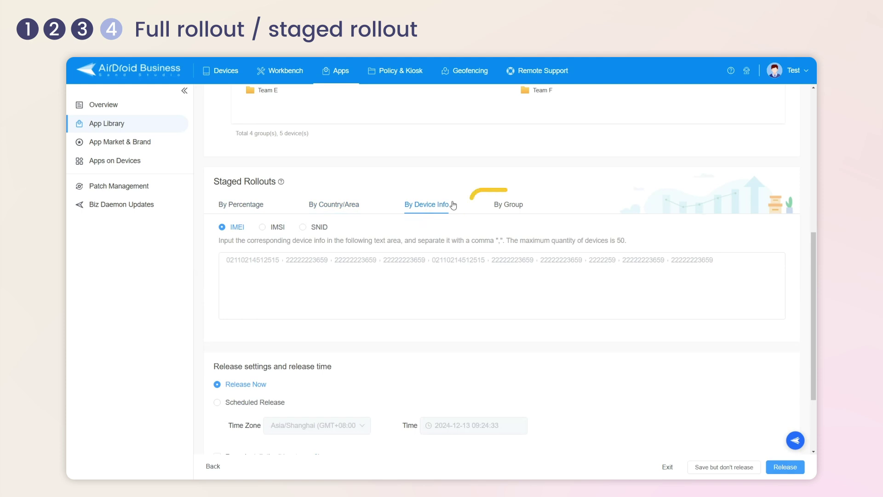
left_click(506, 206)
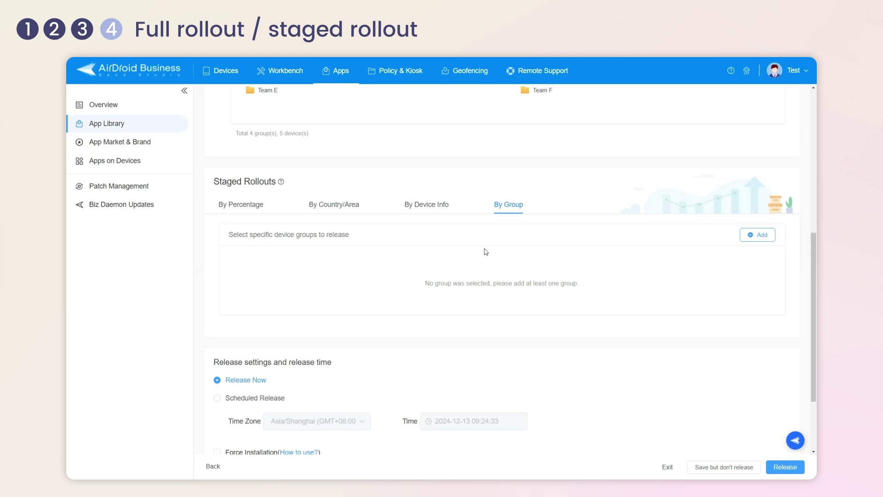
scroll(486, 251, "down", 3)
left_click_drag(205, 262, 352, 262)
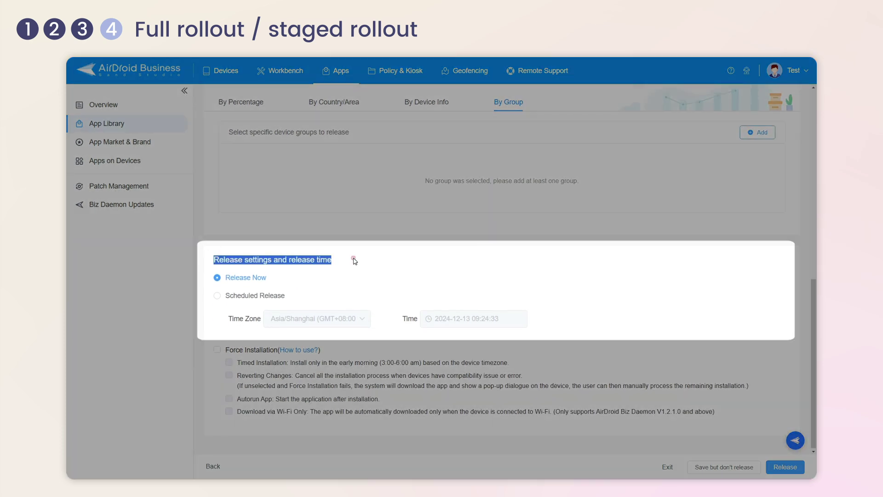
left_click(281, 265)
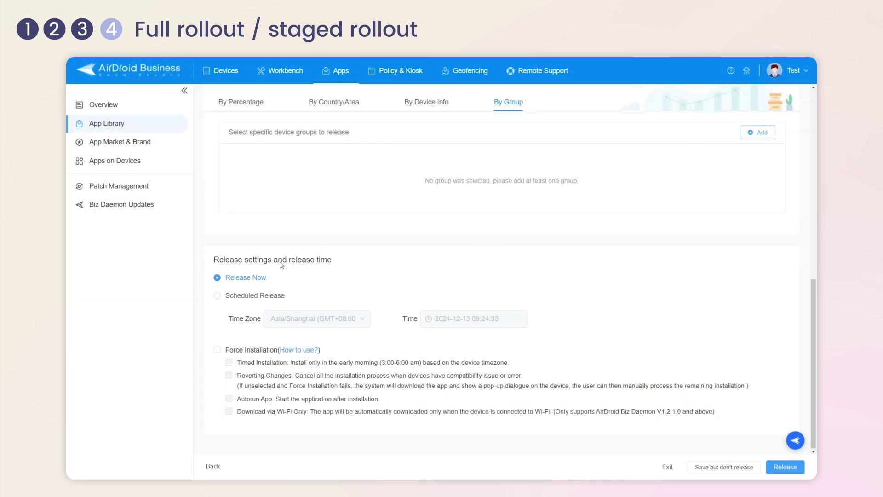
left_click(231, 298)
left_click(351, 324)
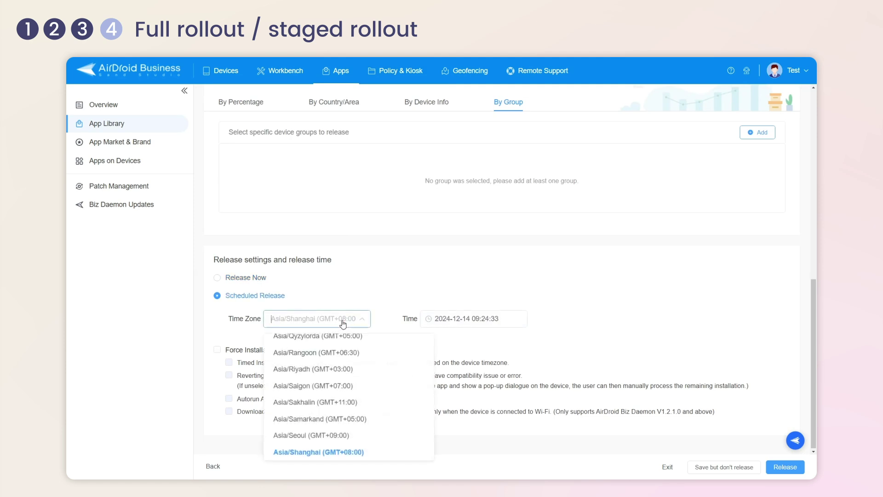
scroll(342, 342, "down", 10)
left_click(347, 340)
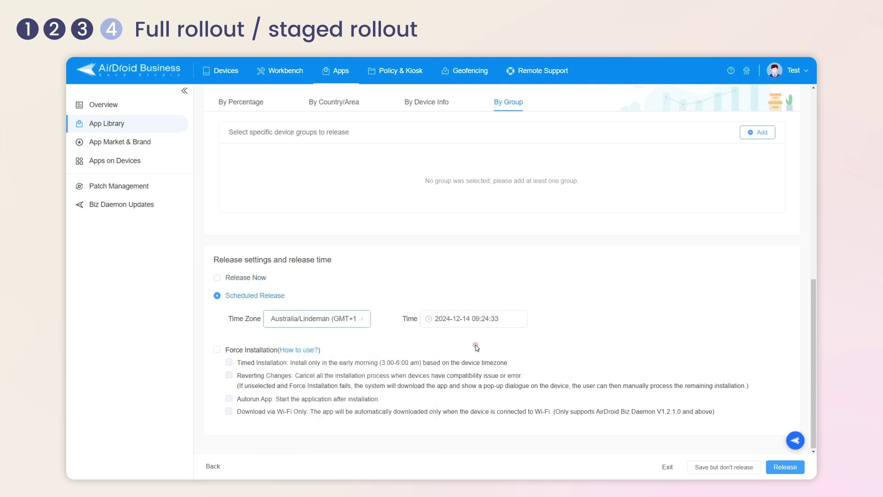
left_click(491, 320)
left_click(439, 232)
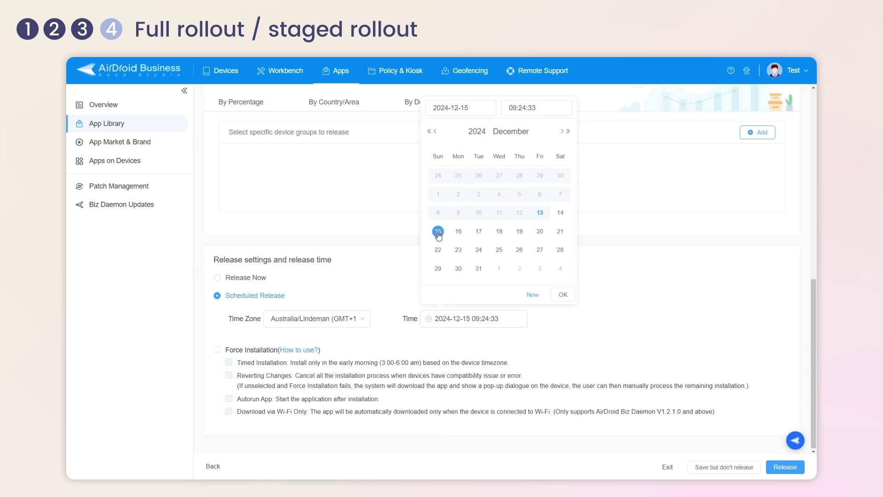
left_click(564, 295)
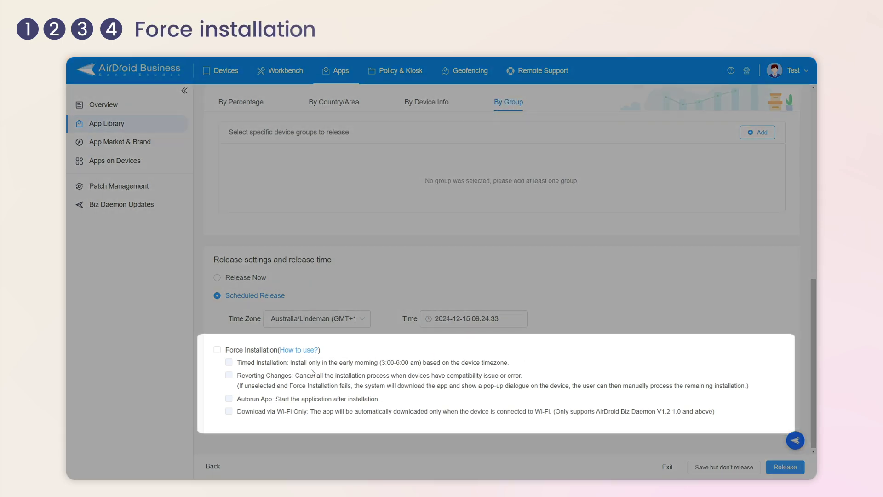
left_click(218, 351)
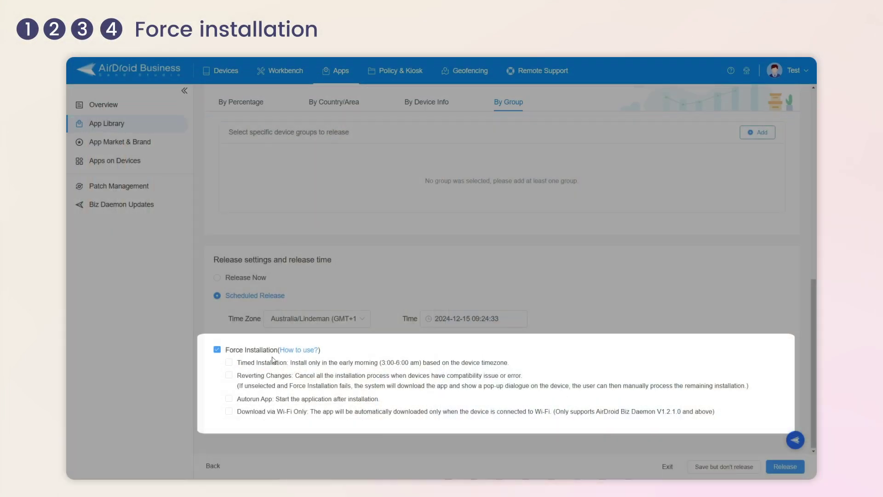
Step: Enable Timed Installation under Force Installation
left_click(229, 363)
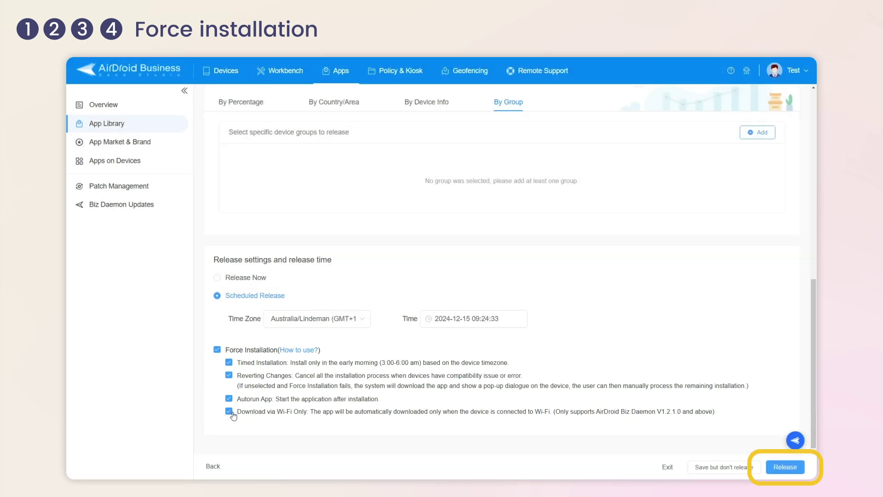
Step: Release Biz Daemon to the selected groups
left_click(786, 467)
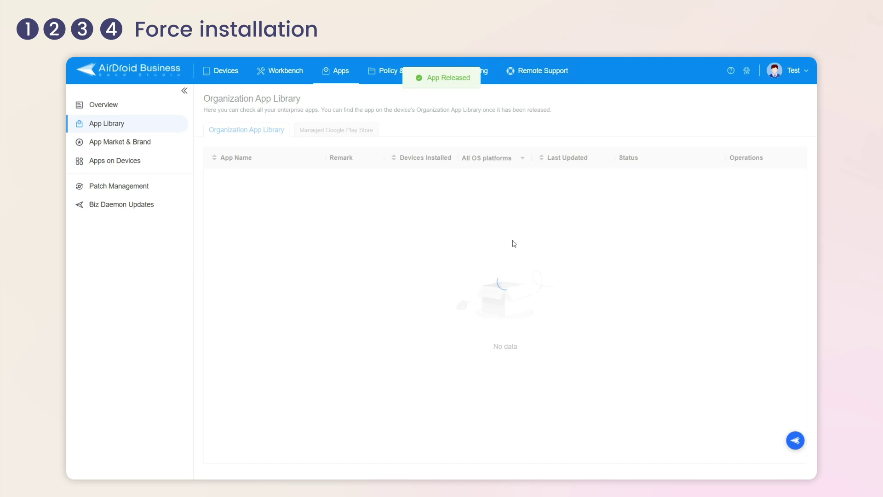